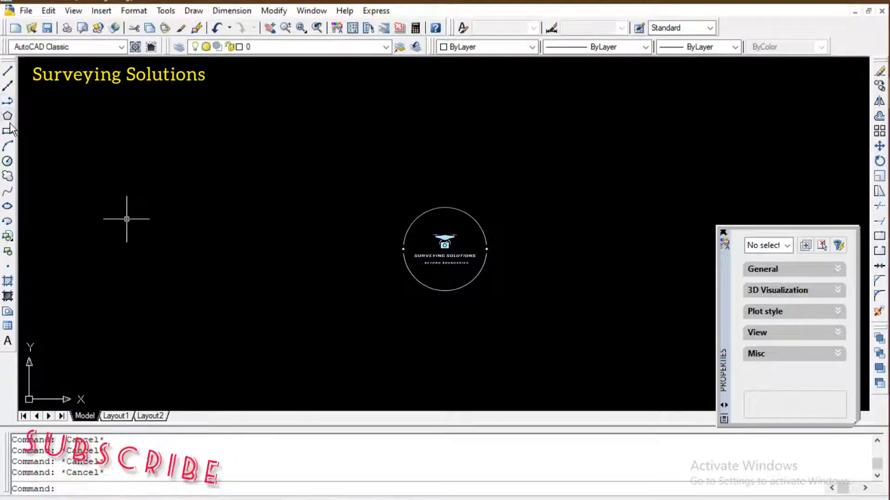
Draw a wide rectangle from the upper left to just right of the circular logo.
click(8, 131)
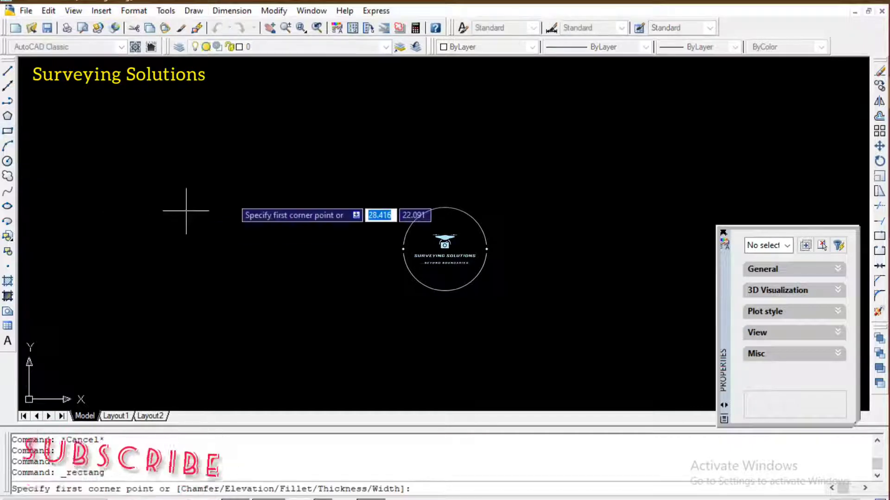
click(228, 185)
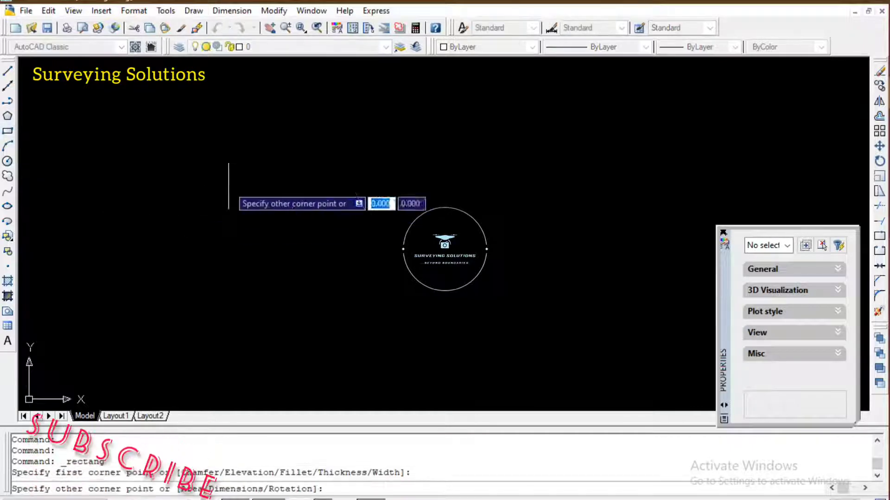
click(489, 298)
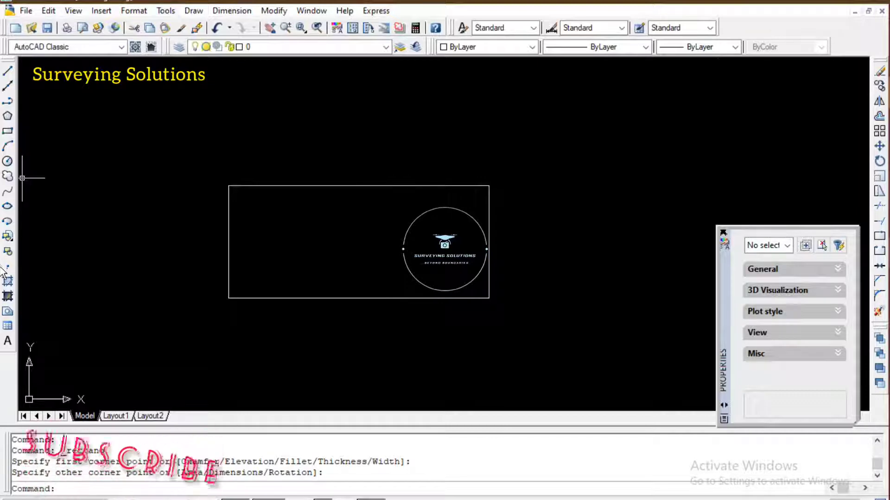
Start a hatch and pick a point inside the rectangle as its boundary.
click(8, 281)
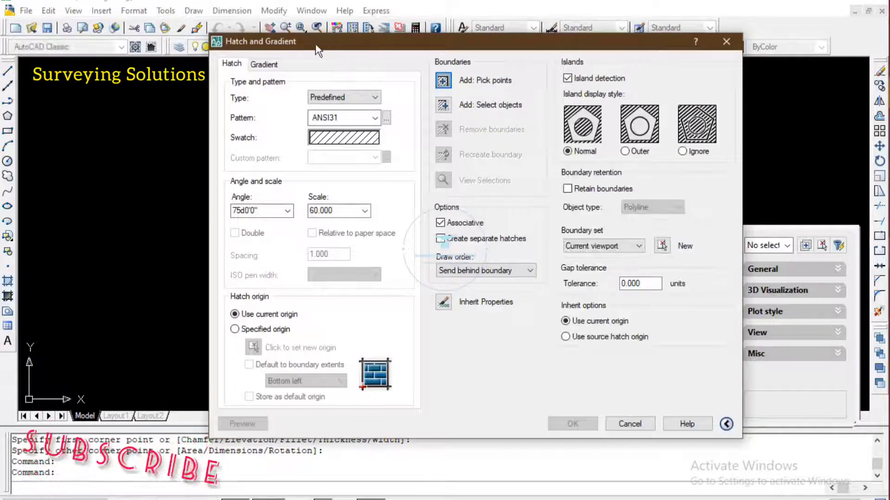
click(442, 82)
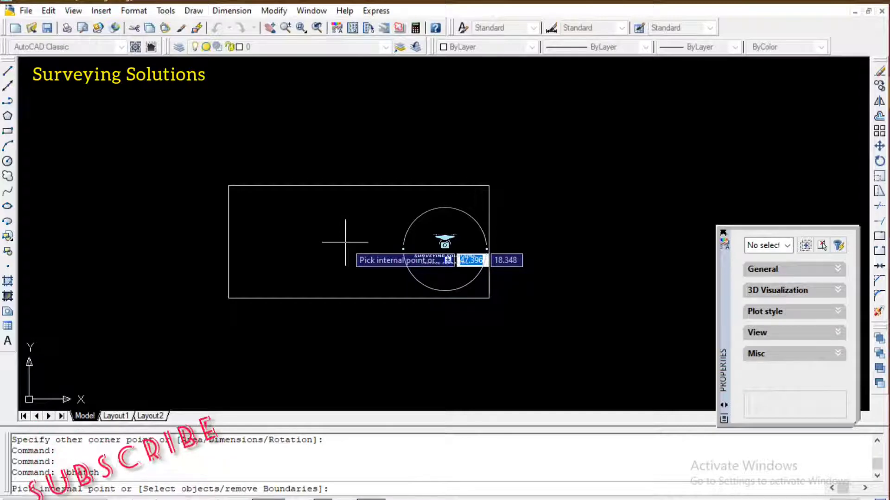
click(345, 242)
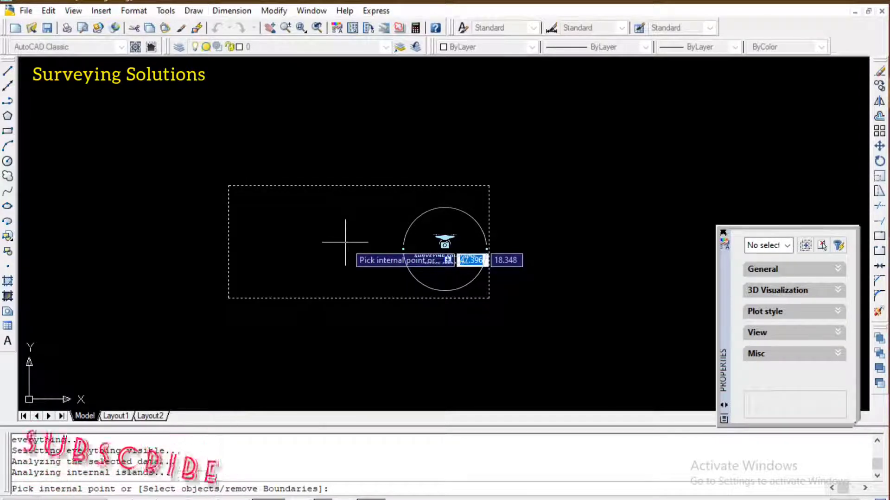
key(Return)
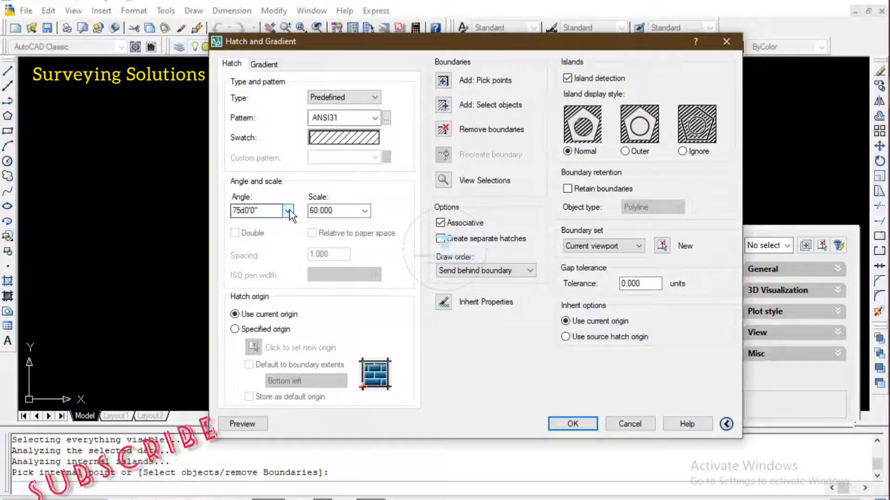
Set the ANSI31 hatch to angle 30 and scale 45, preview it, and accept.
click(288, 211)
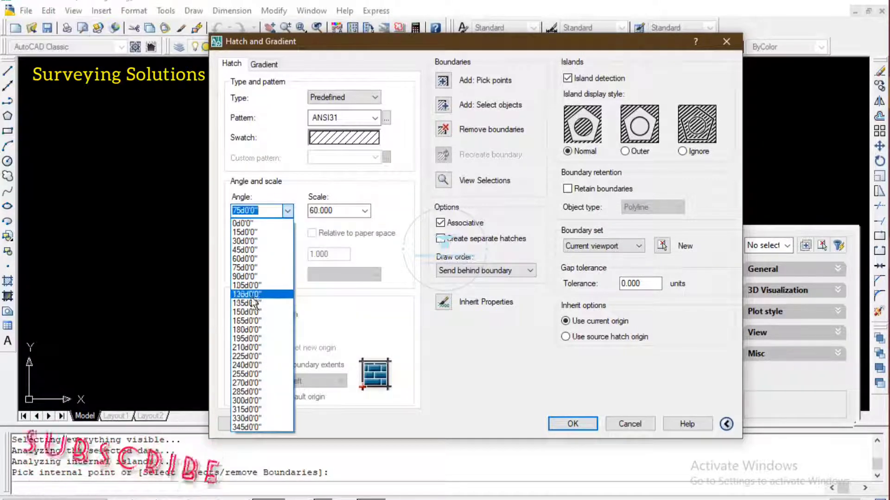
click(259, 241)
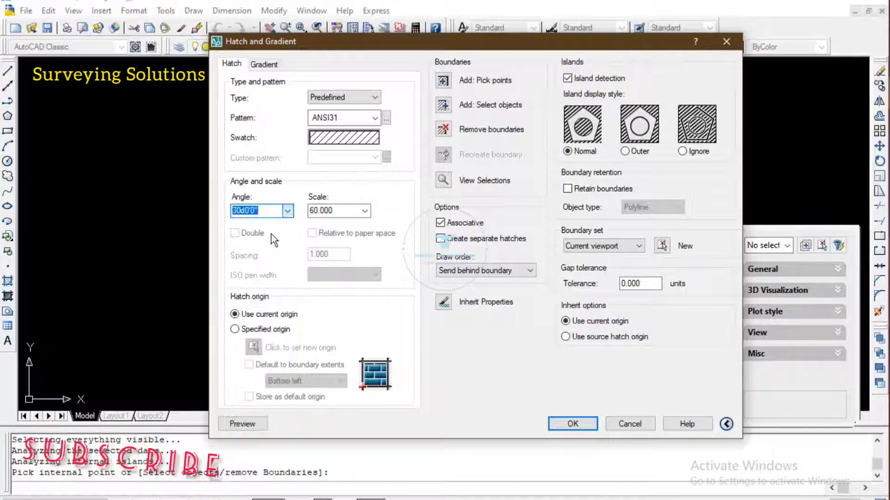
click(365, 211)
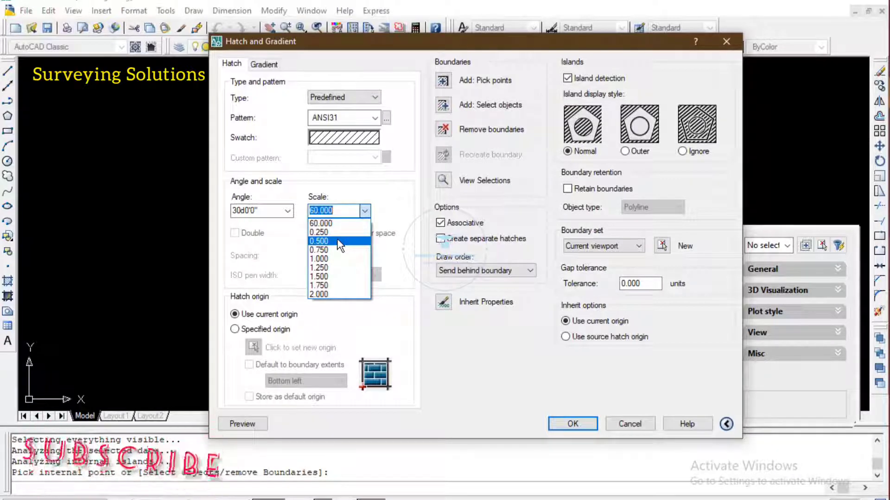
text(45)
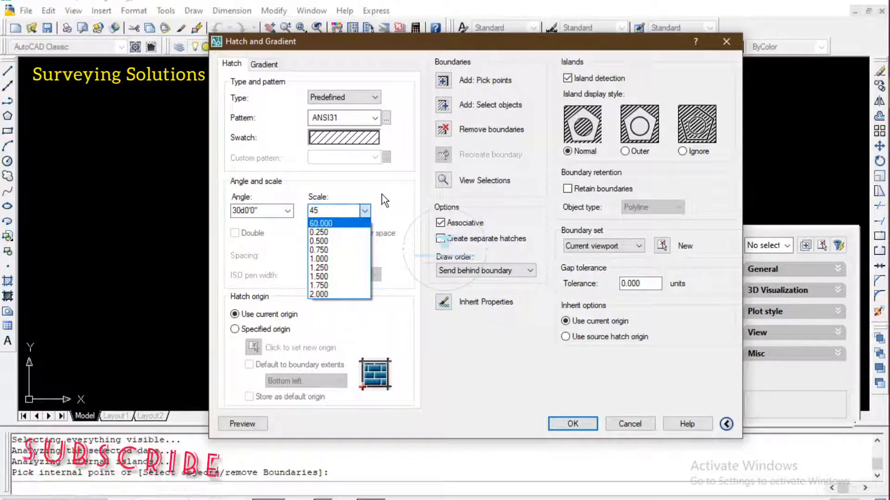
key(Return)
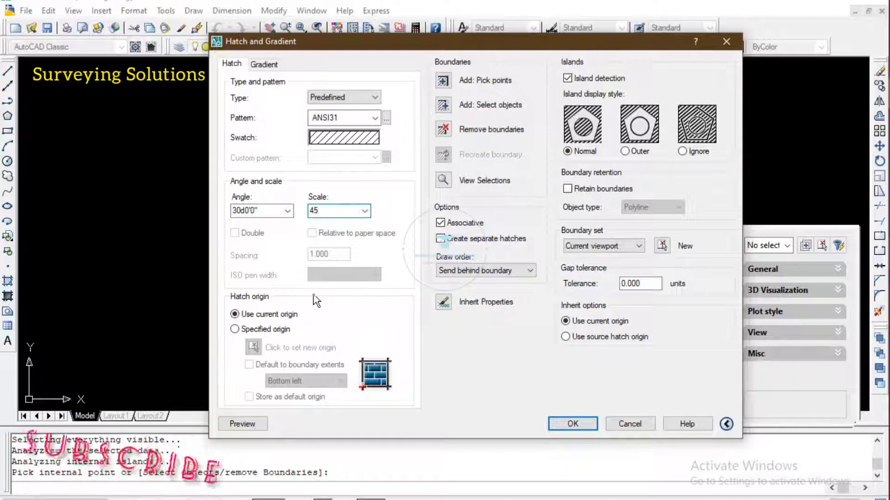
click(251, 424)
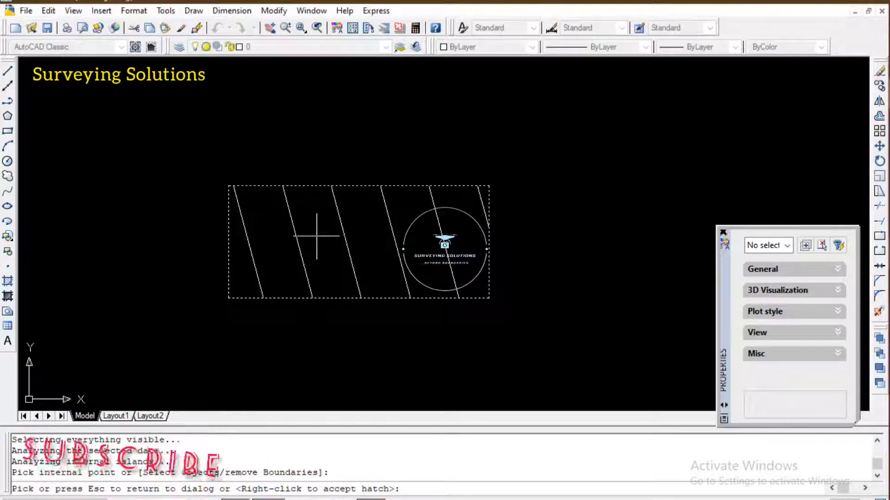
right_click(569, 188)
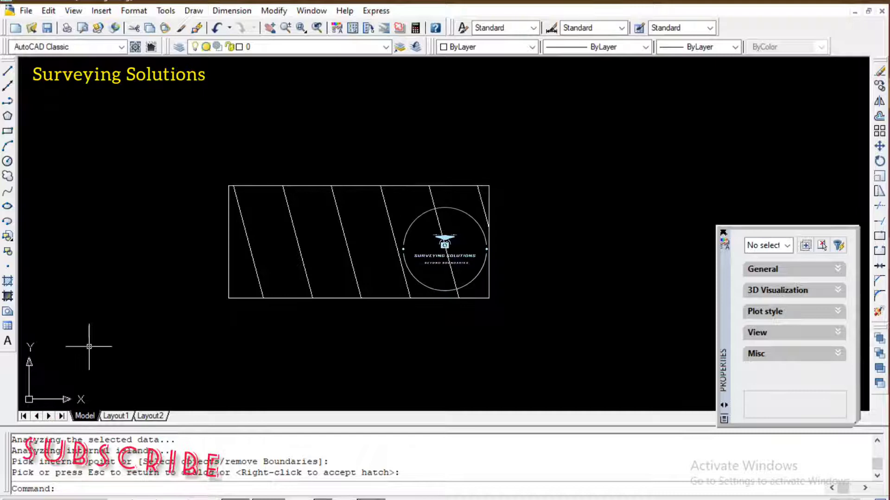
Create a multiline text box inside the rectangle using the Times New Roman font.
click(7, 342)
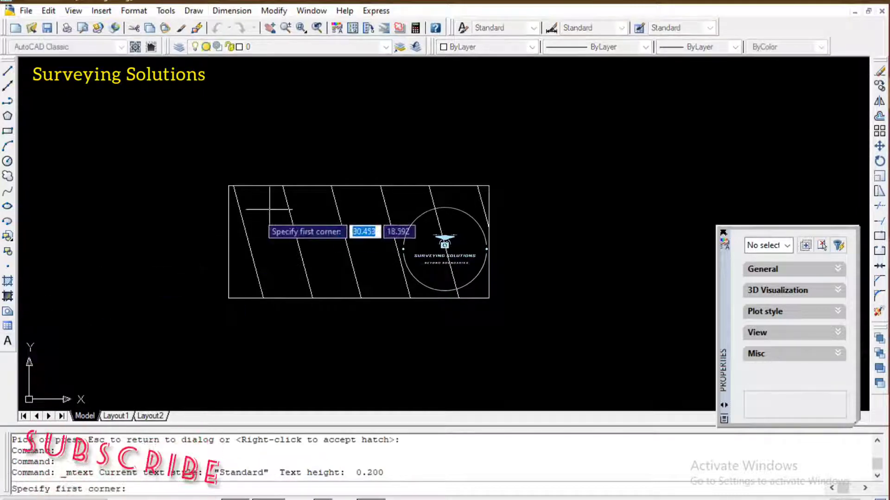
click(284, 234)
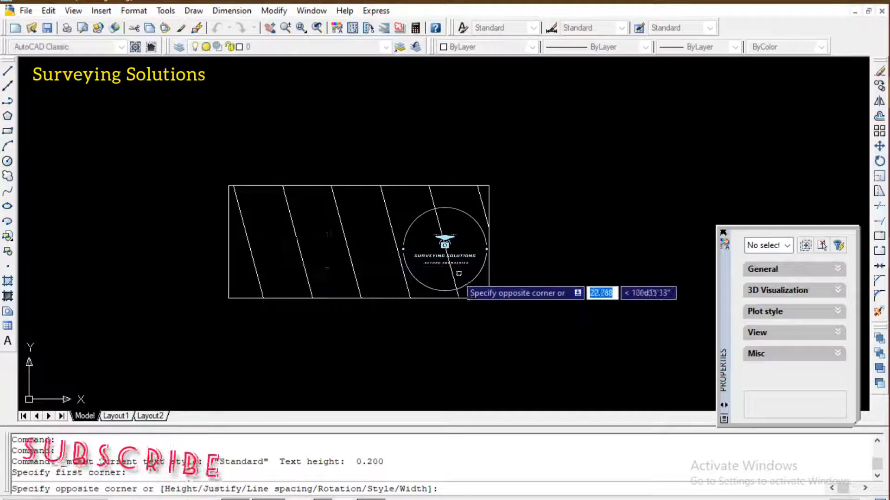
click(491, 278)
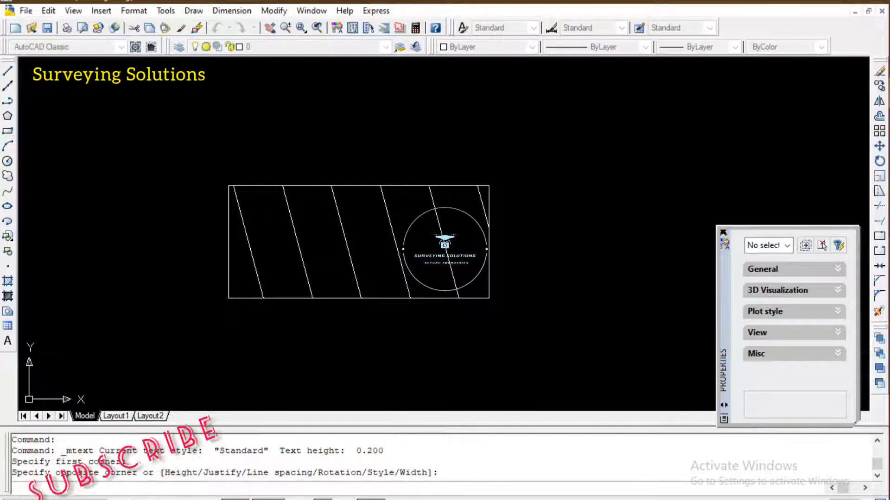
click(852, 384)
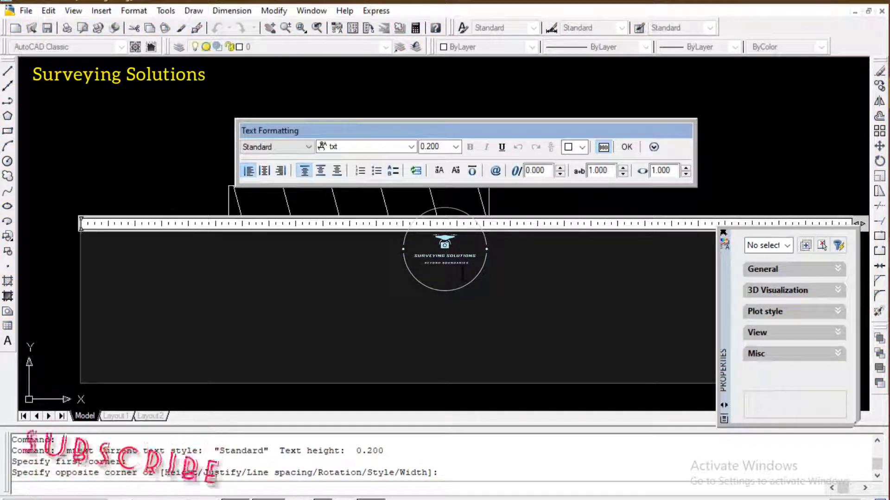
click(410, 146)
scroll(411, 172, up, 3)
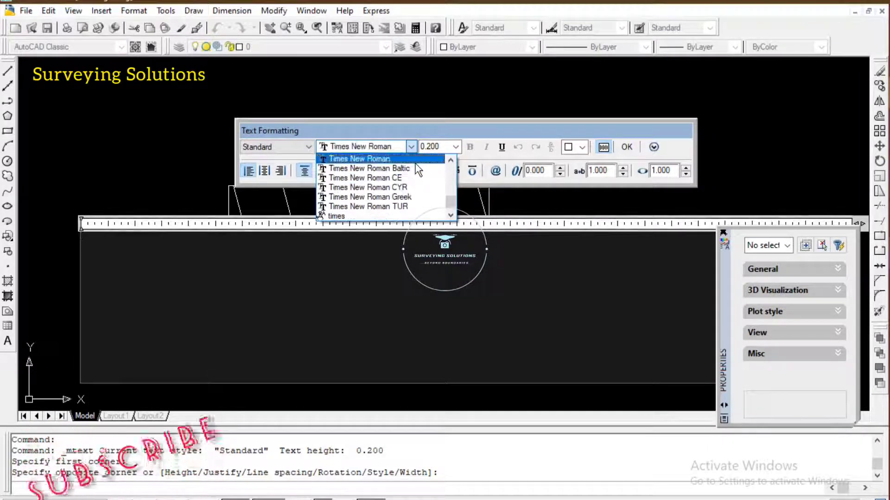
click(417, 159)
Set the text height to 3 and enter the word BANK.
click(451, 147)
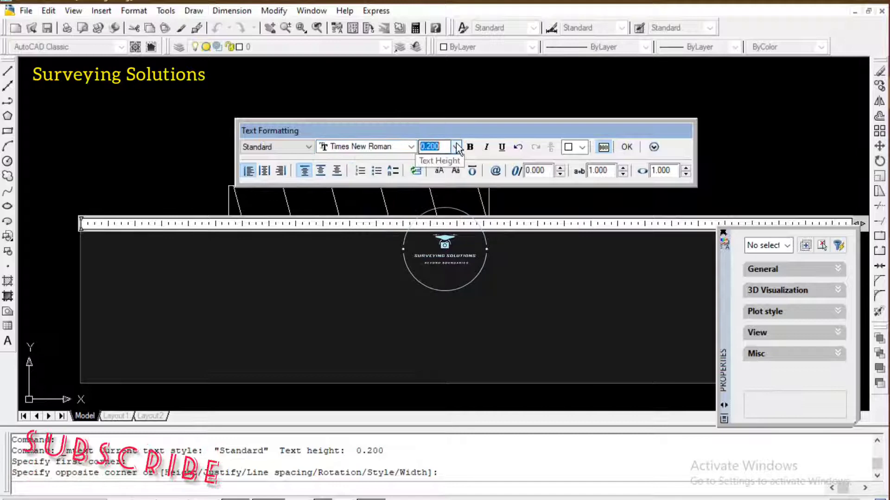
click(456, 147)
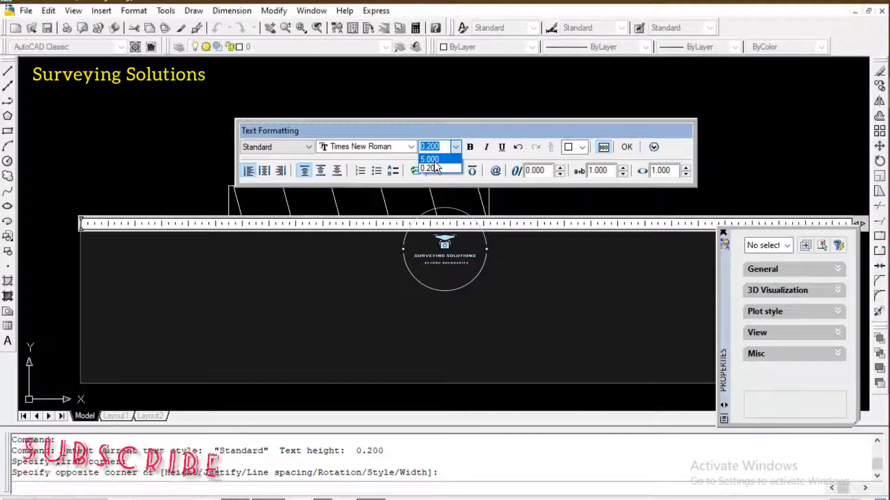
text(3)
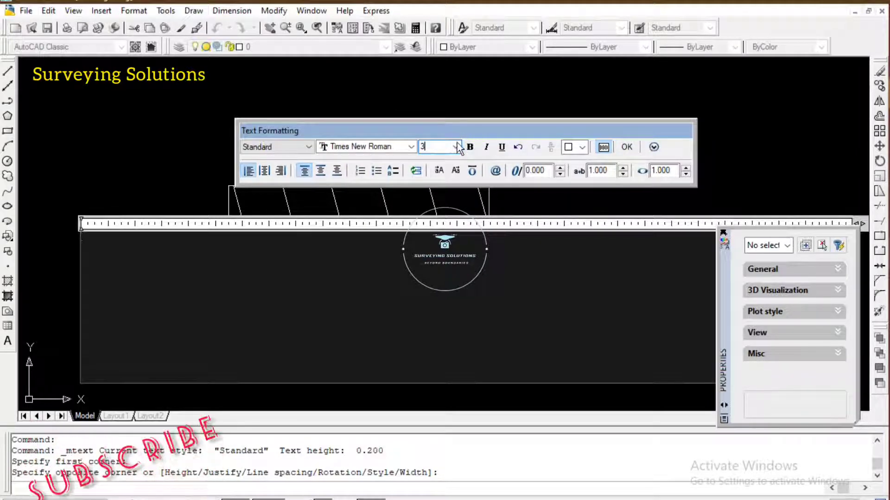
click(224, 302)
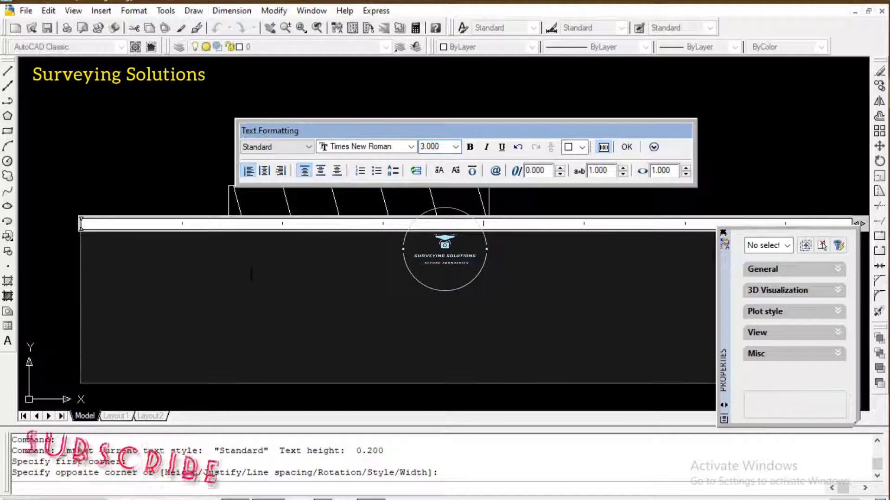
text(BAN)
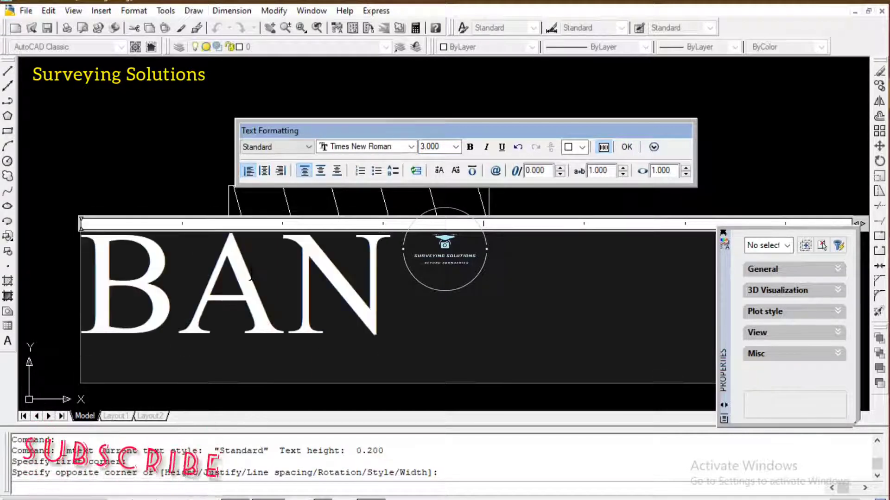
text(K)
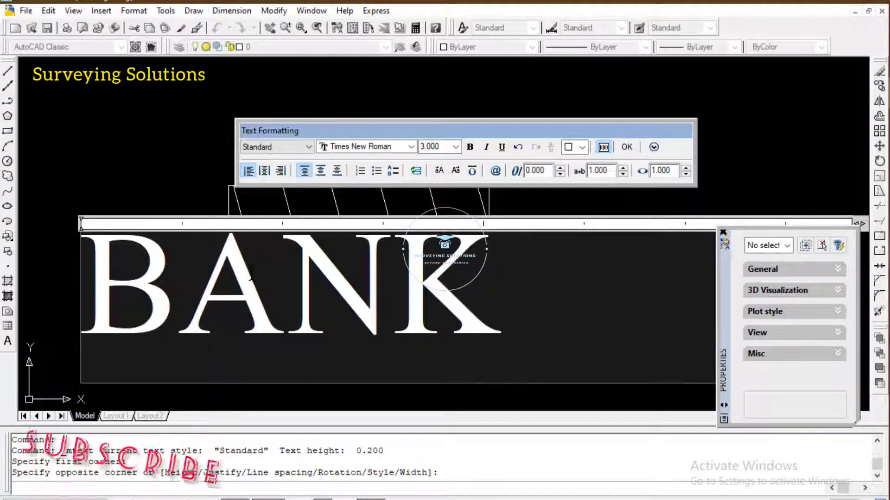
click(626, 148)
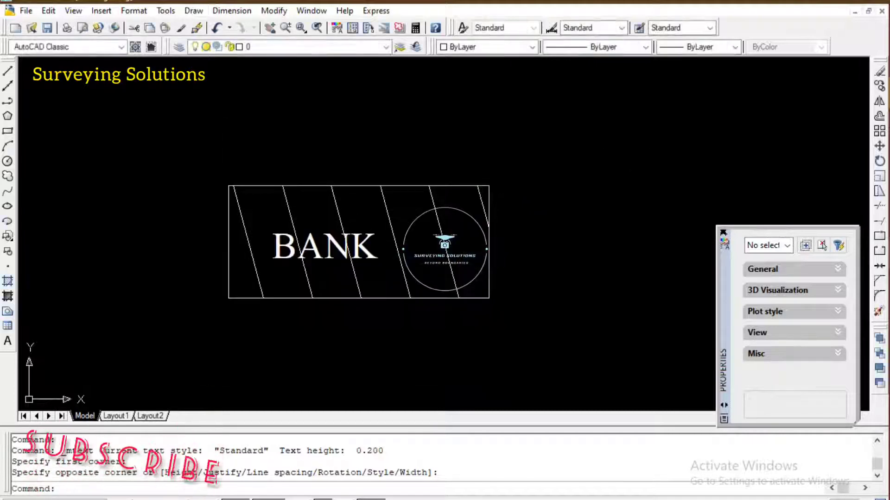
Move the BANK text with M to sit inside the hatched rectangle.
click(330, 240)
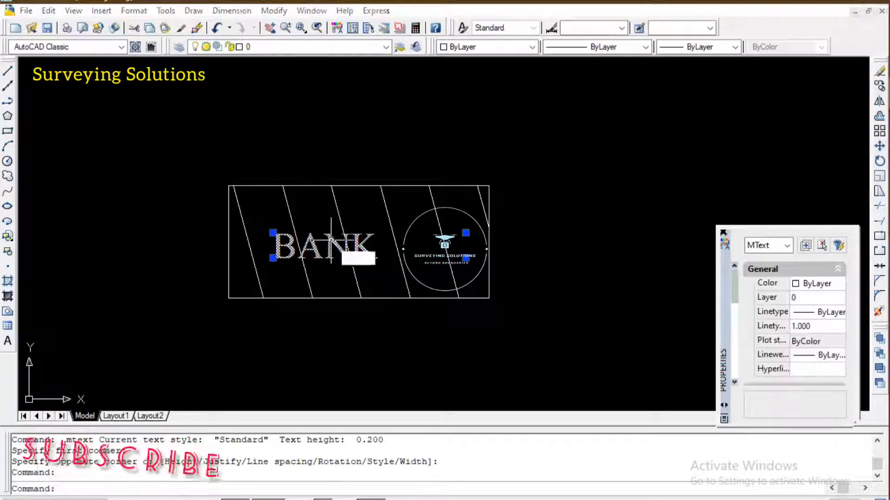
text(M)
key(Return)
click(330, 241)
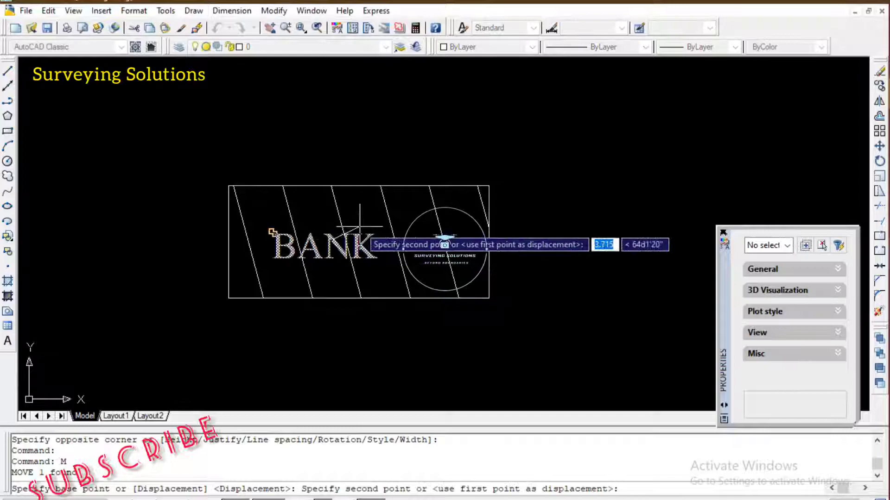
scroll(360, 227, up, 4)
scroll(379, 234, up, 1)
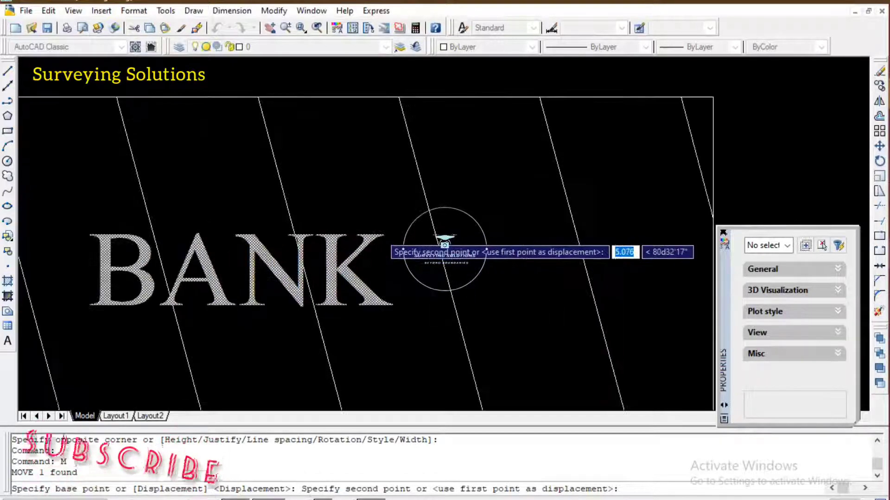
scroll(385, 238, up, 2)
click(385, 236)
scroll(383, 230, down, 5)
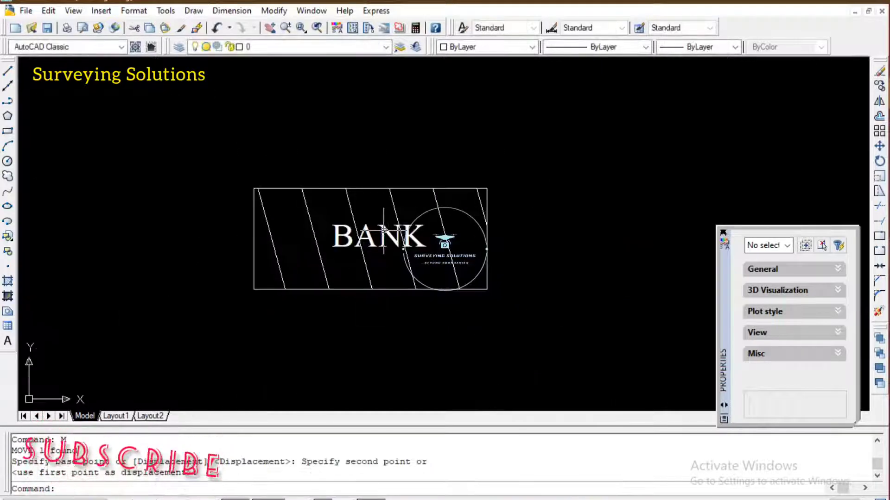
scroll(383, 230, up, 3)
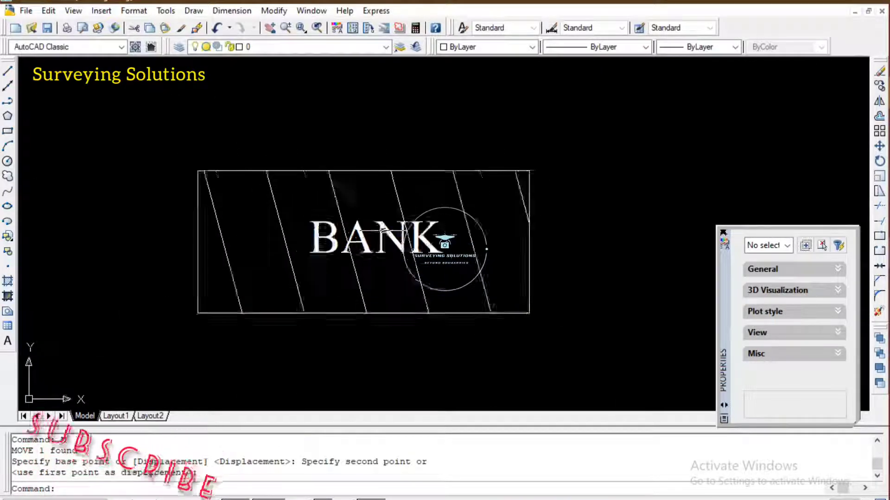
click(383, 230)
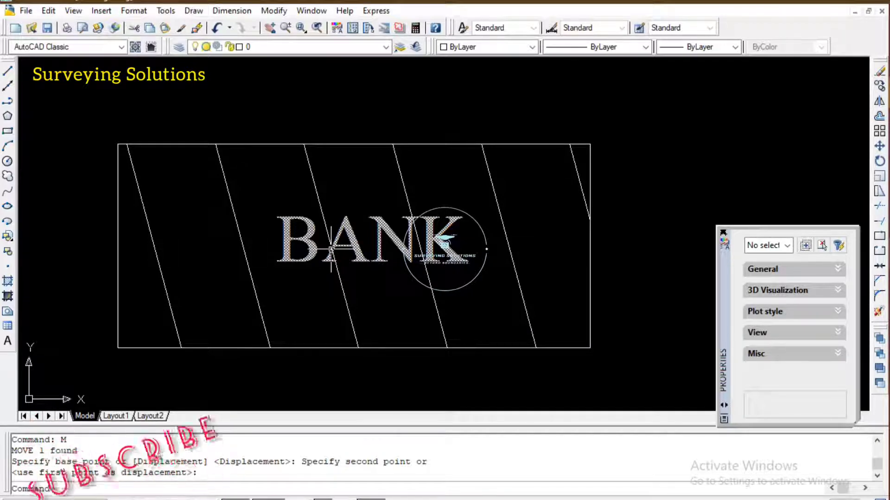
Apply a TEXTMASK Wipeout to the BANK text to clear the hatch lines behind it.
text(TEXT)
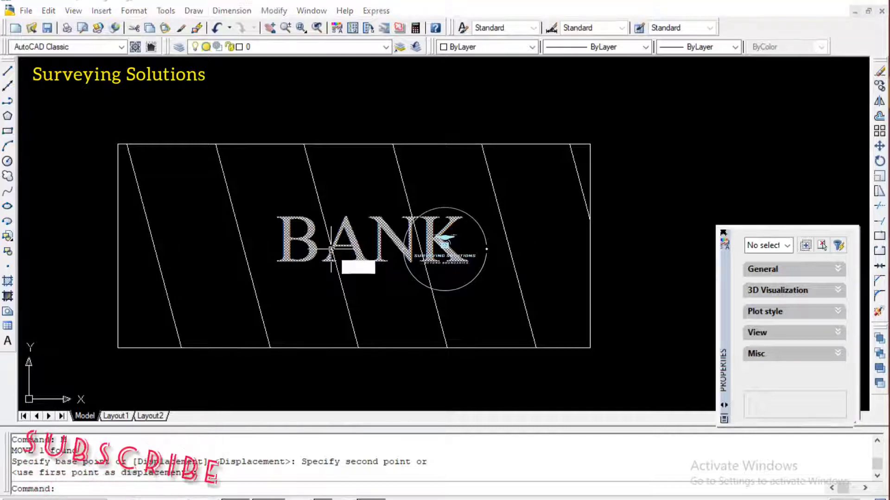
text(MASK)
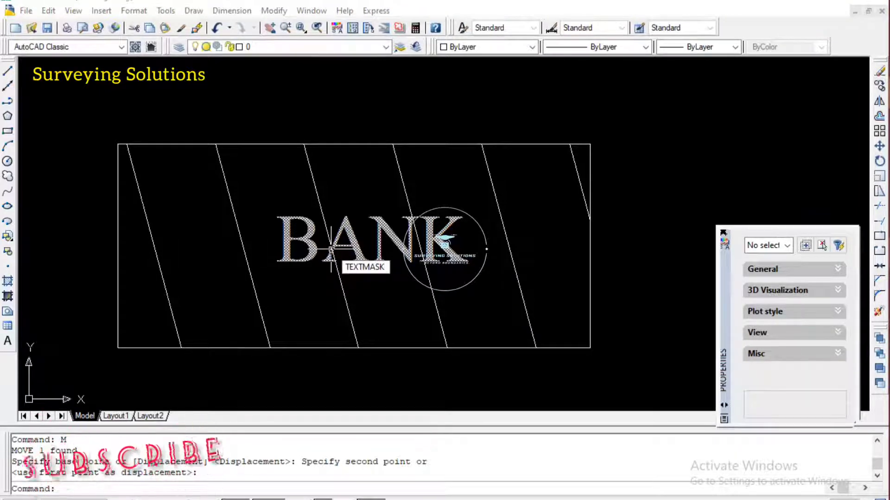
key(Return)
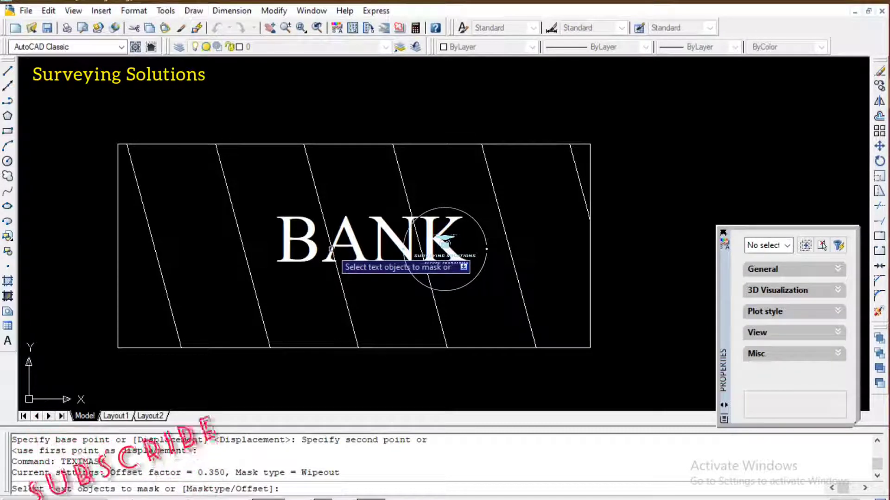
click(317, 193)
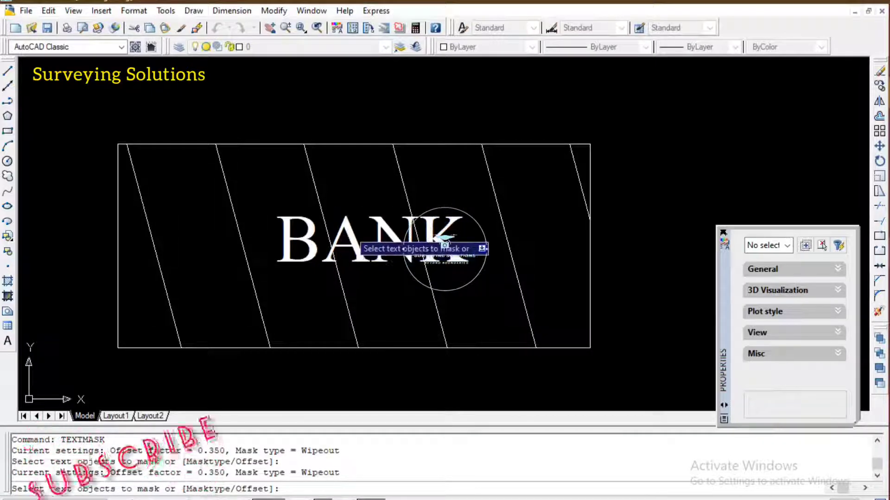
click(351, 236)
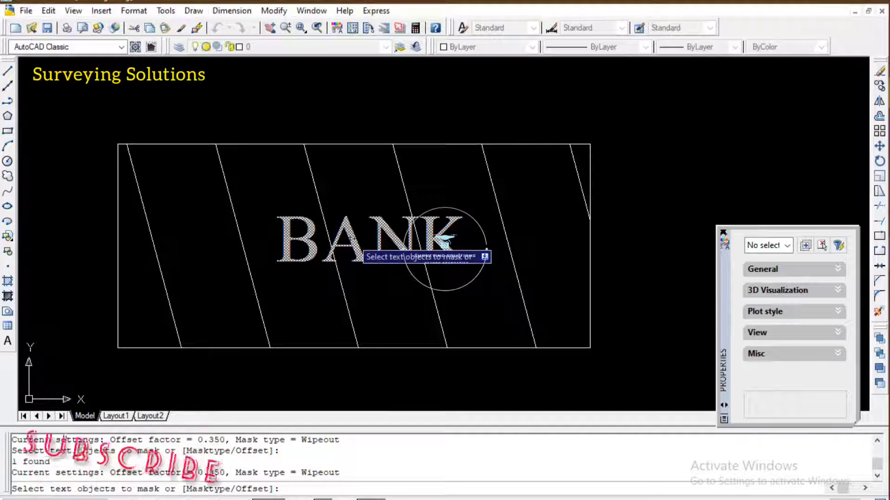
key(Return)
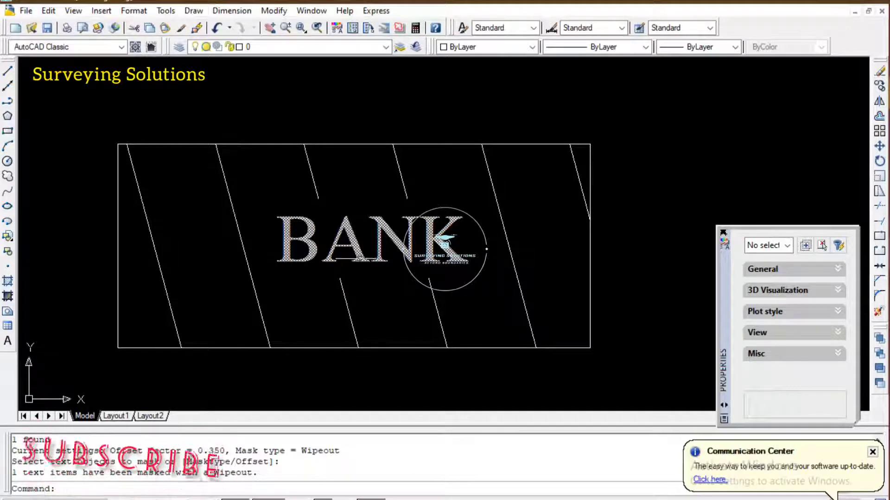
scroll(355, 230, down, 2)
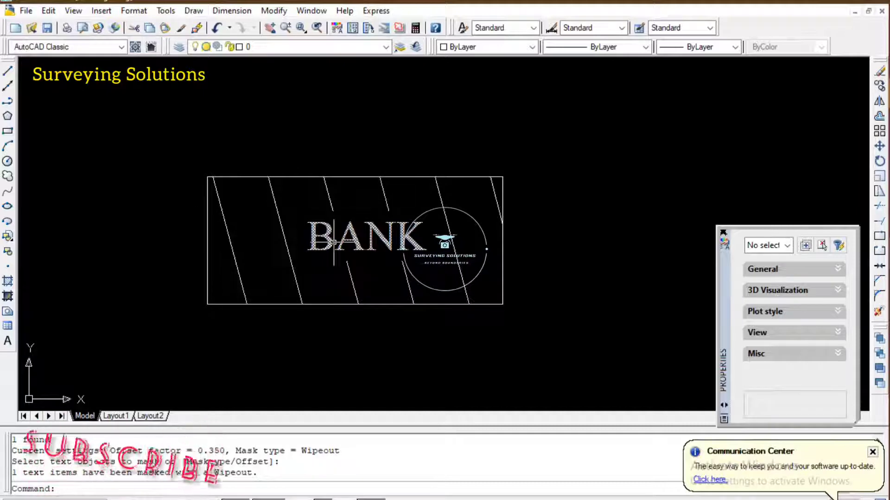
scroll(334, 242, down, 2)
scroll(334, 242, up, 5)
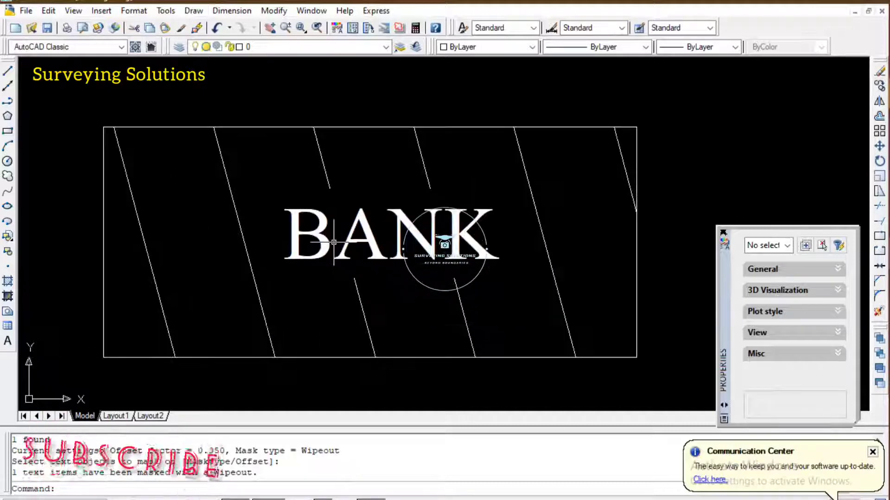
scroll(334, 242, down, 5)
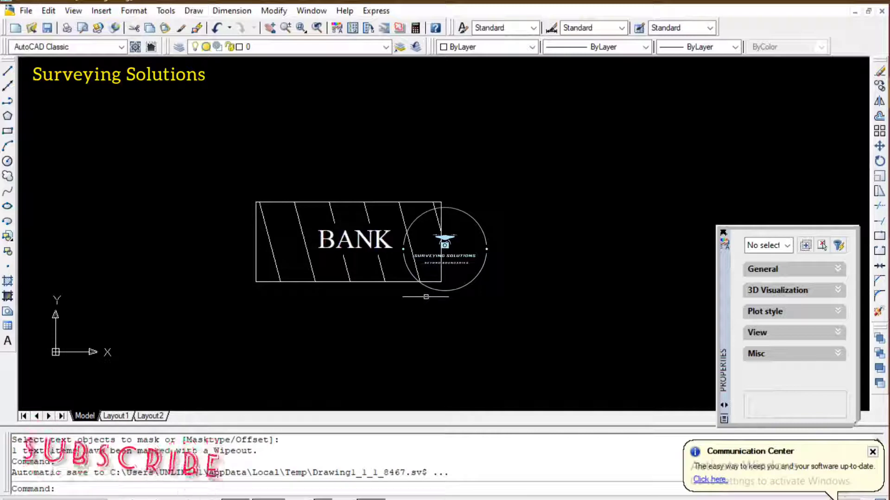
Draw a closed six-corner polyline around the logo circle, including a notch and top peak.
scroll(357, 239, up, 2)
scroll(358, 239, down, 2)
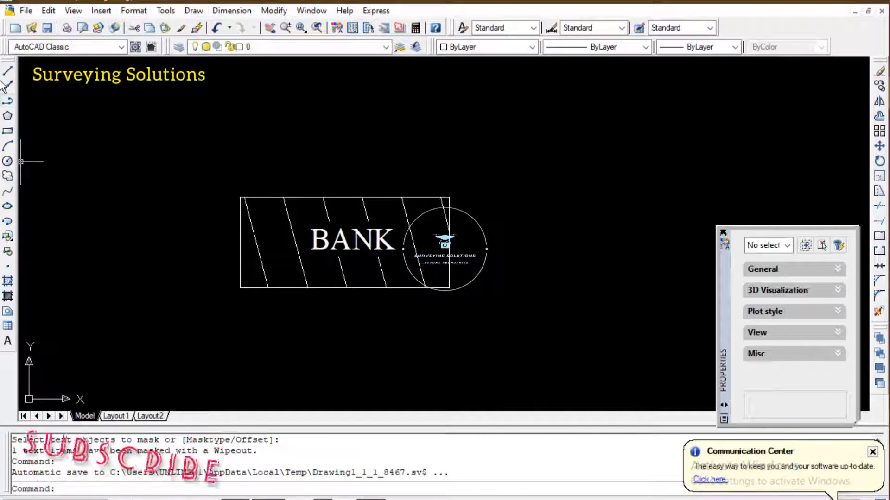
click(7, 101)
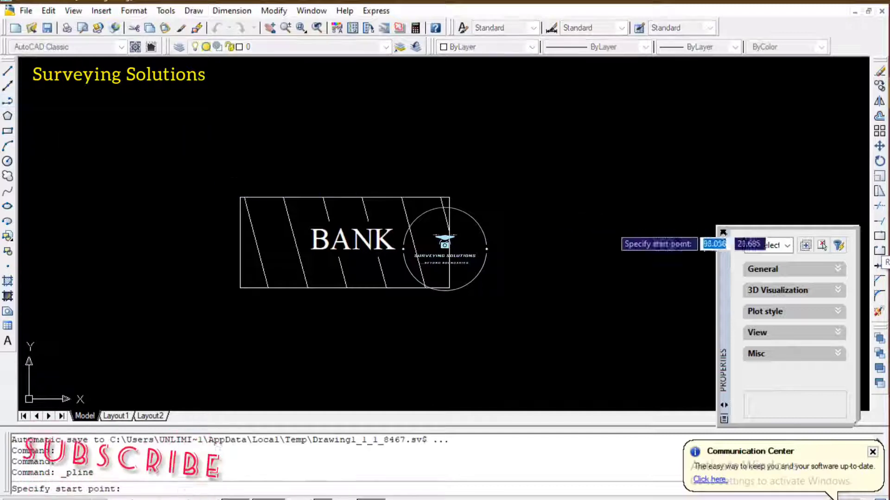
scroll(559, 206, down, 2)
scroll(541, 342, up, 4)
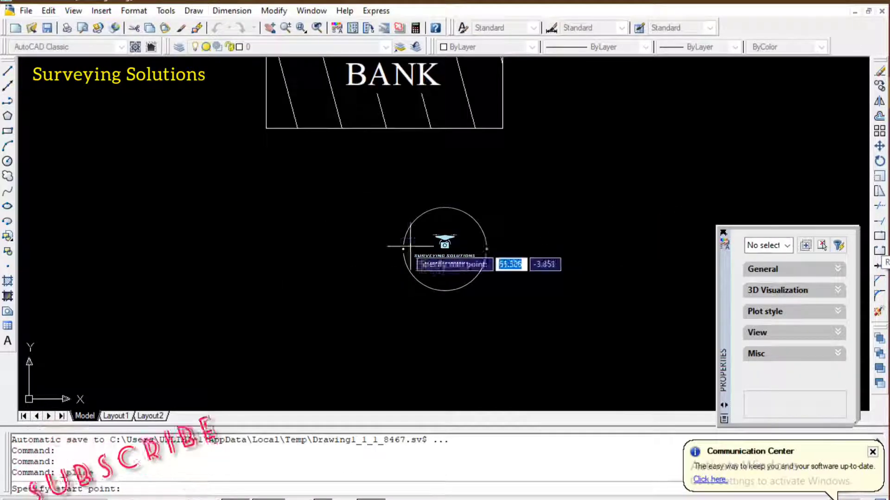
click(324, 197)
click(380, 349)
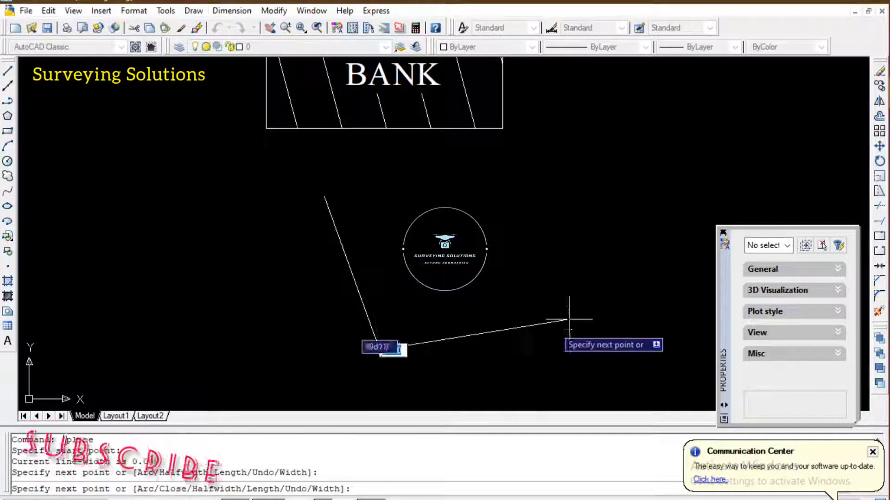
click(594, 304)
click(531, 197)
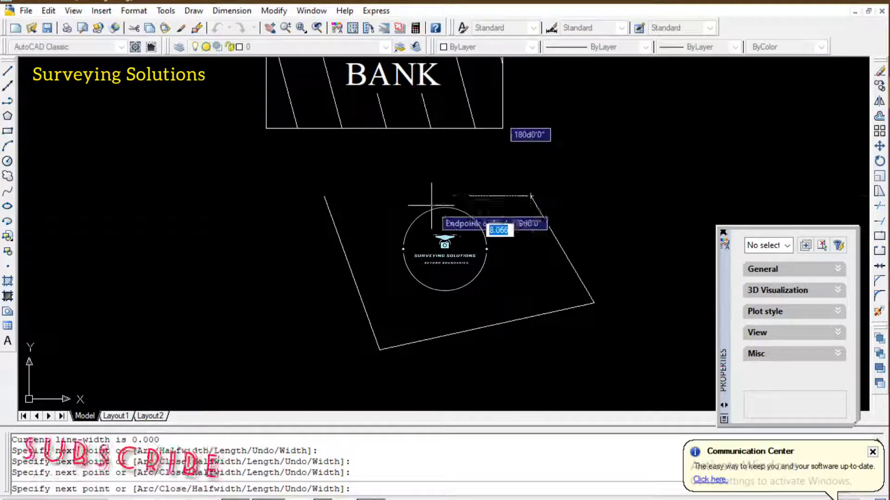
click(412, 212)
click(363, 159)
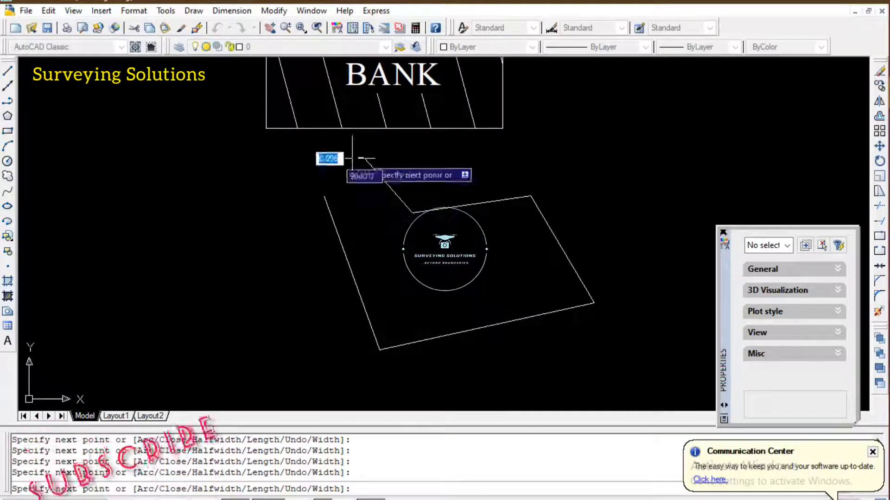
click(324, 195)
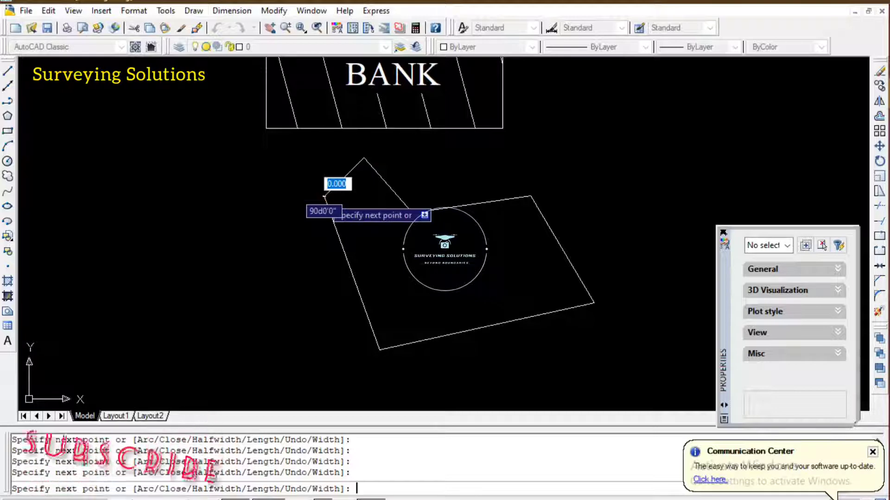
key(Return)
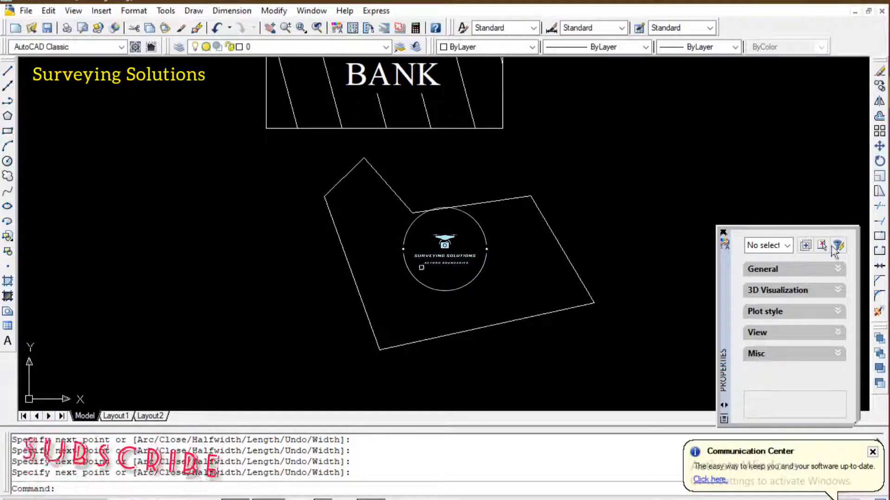
key(Escape)
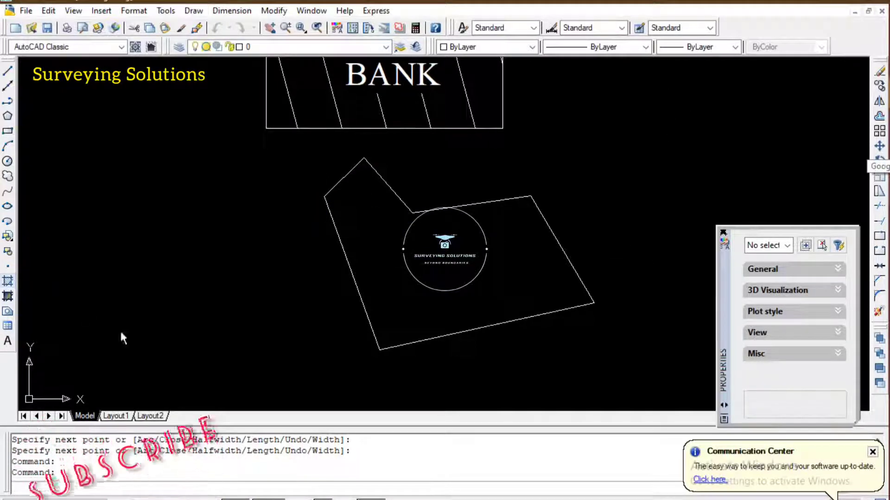
text(h)
key(Return)
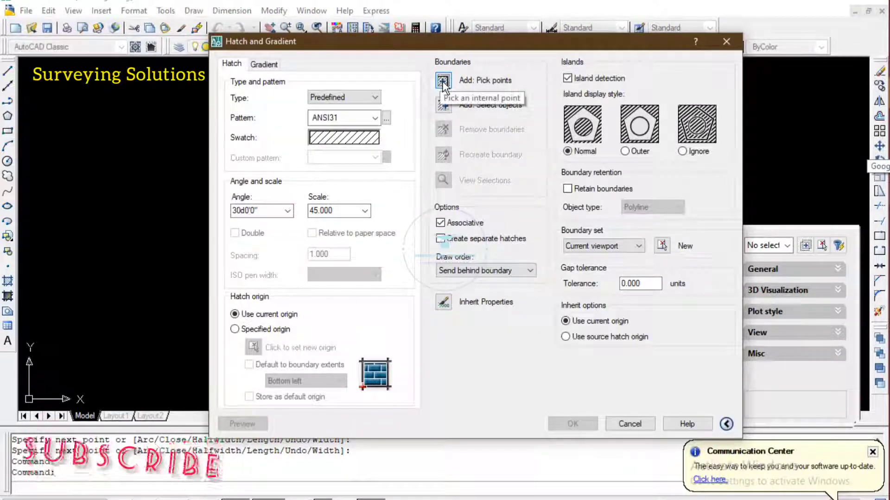
click(441, 82)
click(398, 303)
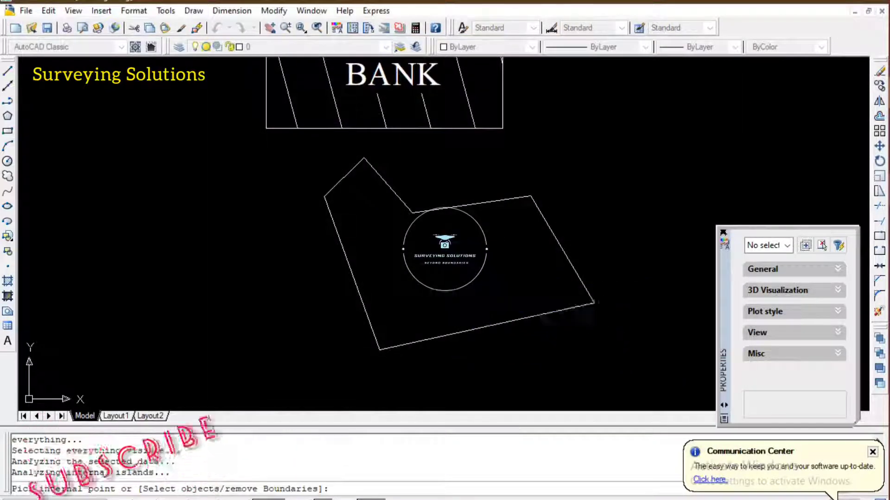
key(Return)
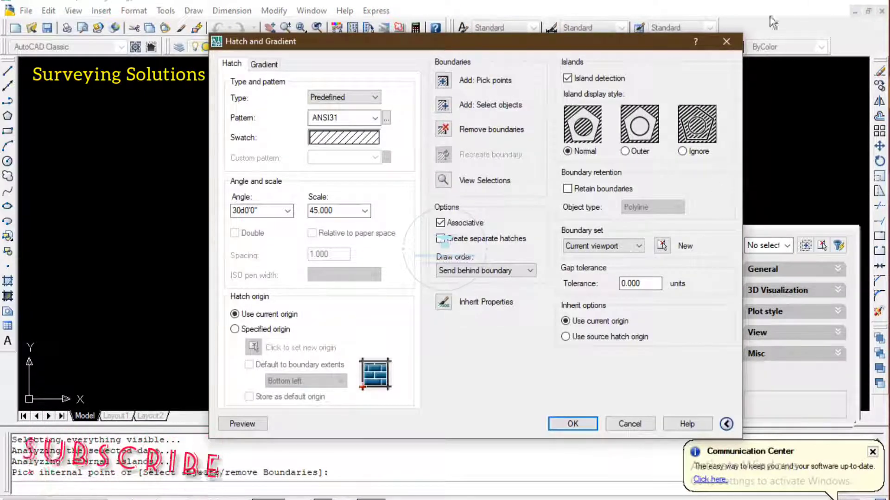
click(733, 43)
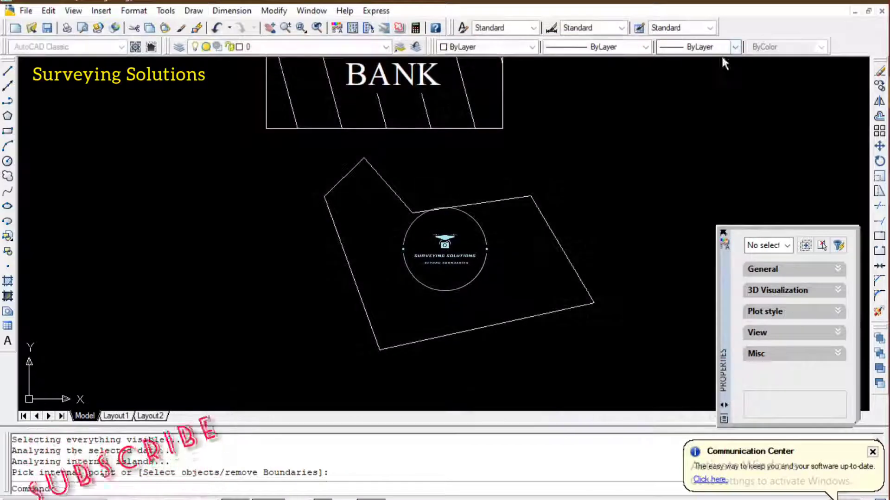
scroll(464, 143, down, 2)
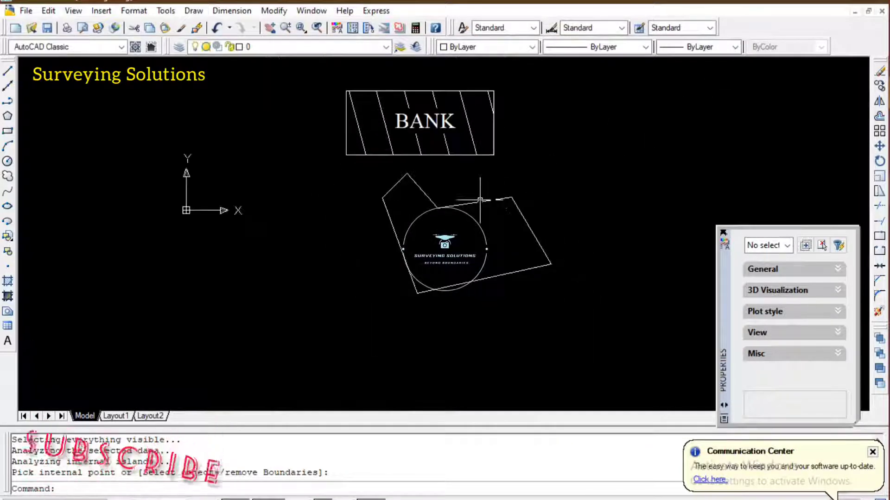
scroll(434, 83, up, 3)
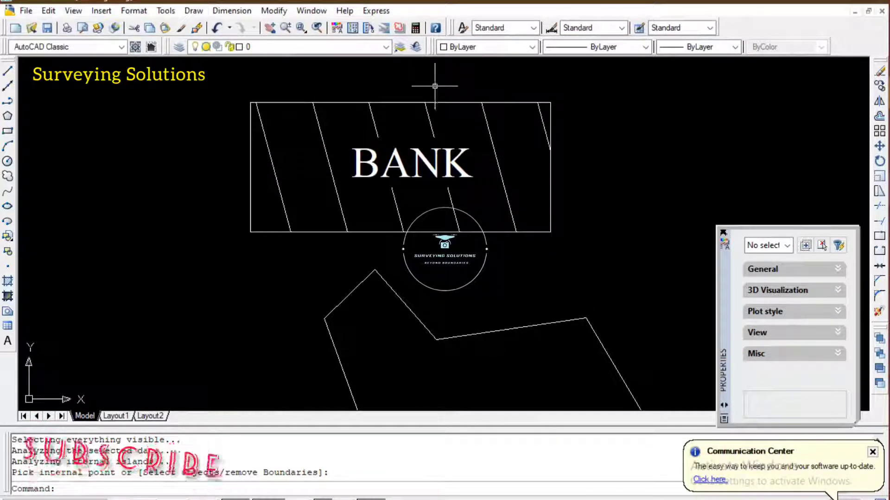